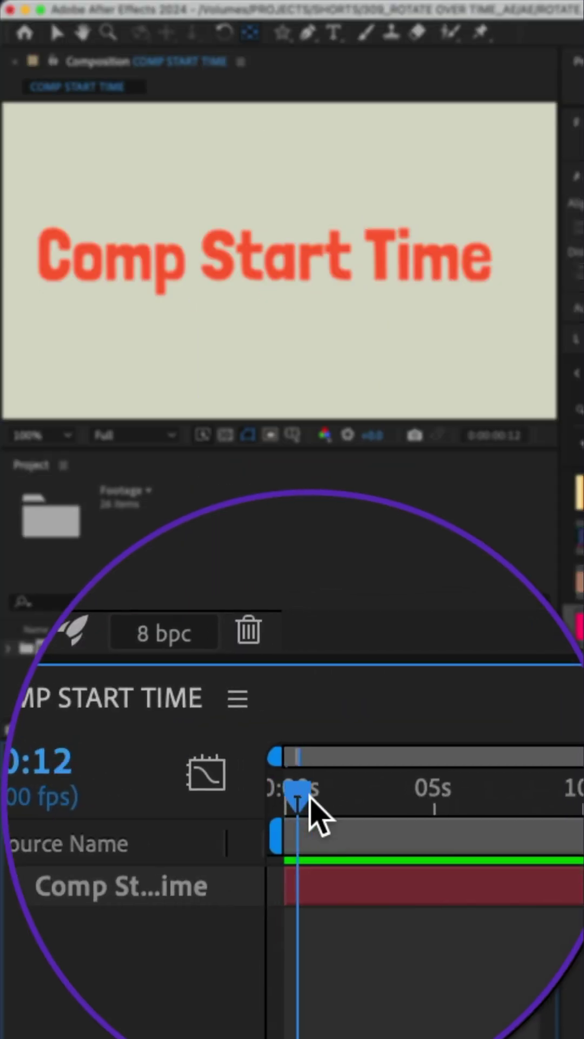
# Step: Scrub the current-time indicator to 0:00:10:00
pyautogui.moveTo(301, 792); pyautogui.dragTo(312, 803)
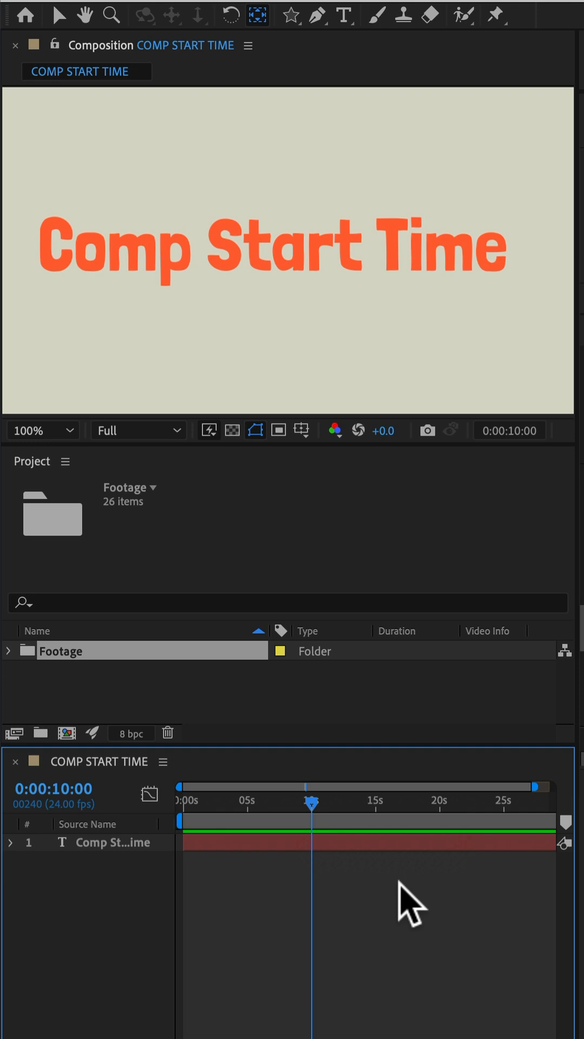
# Step: Set the work area from 10 to 20 seconds using B at 10s and N at 20s
pyautogui.press('b')
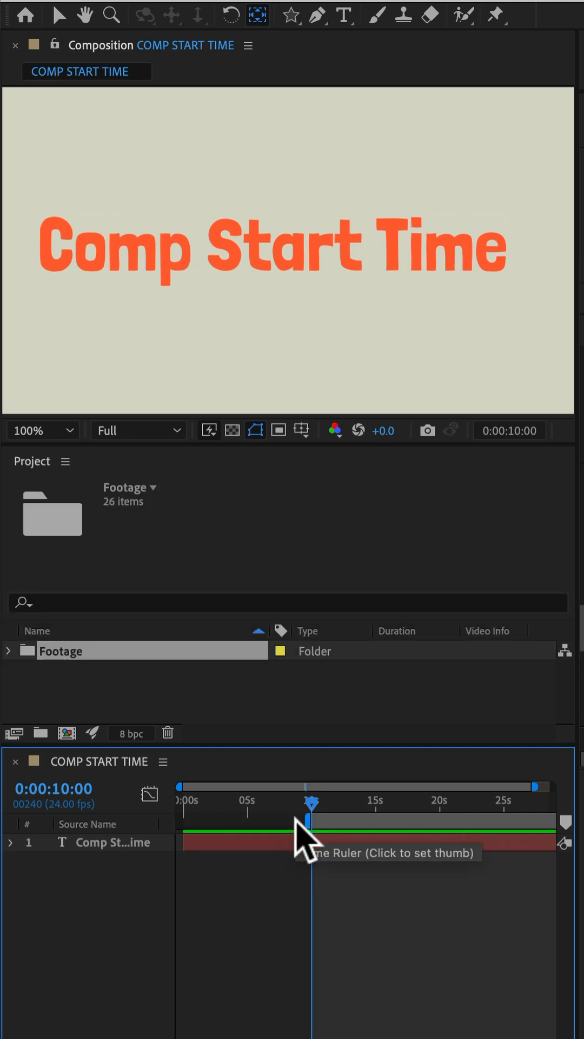
pyautogui.moveTo(312, 806); pyautogui.dragTo(440, 805)
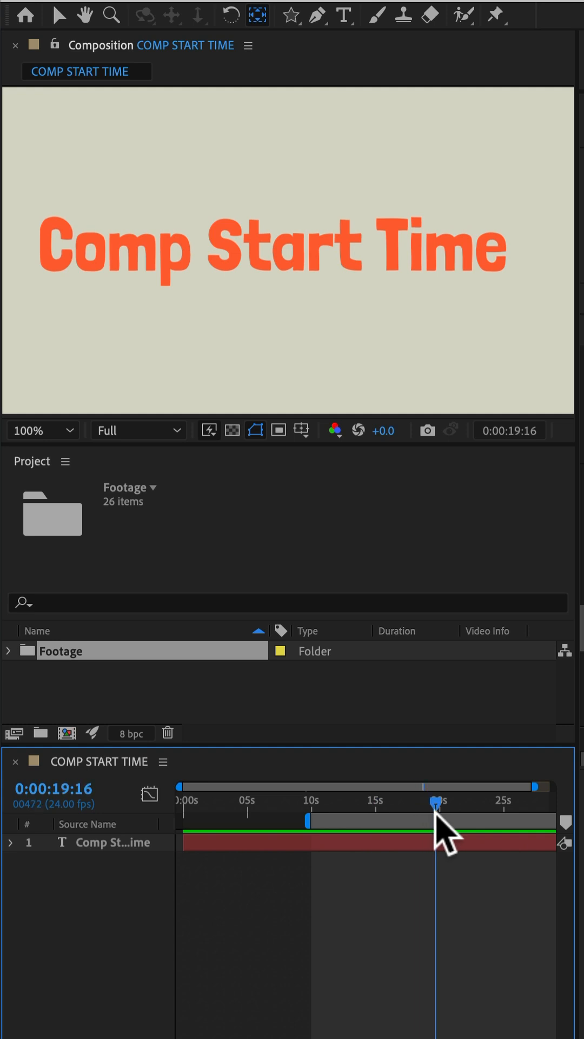
pyautogui.press('n')
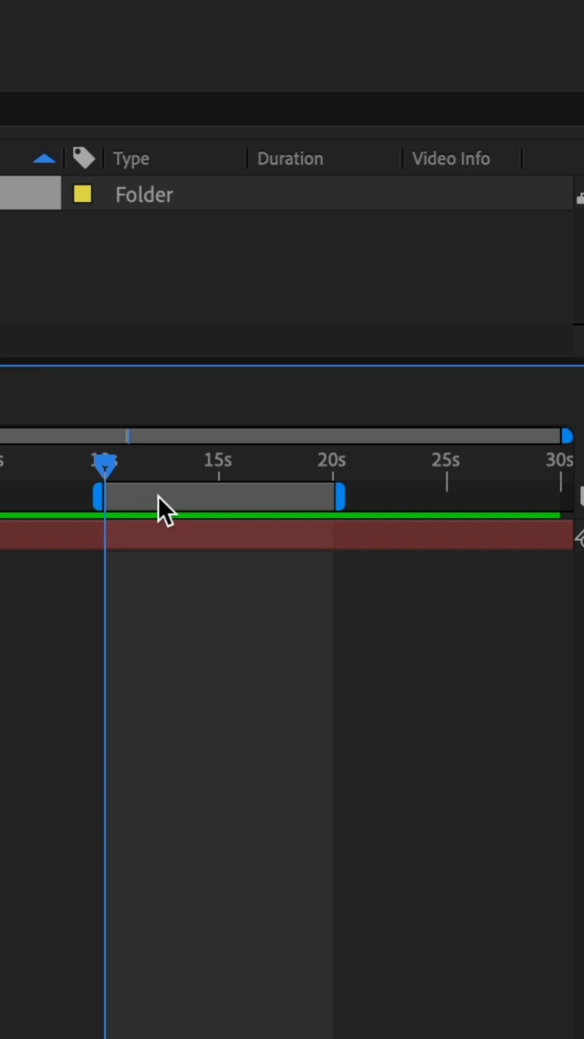
# Step: Trim Comp to Work Area via the work area bar menu, returning the playhead to 0:00:10:00
pyautogui.rightClick(159, 497)
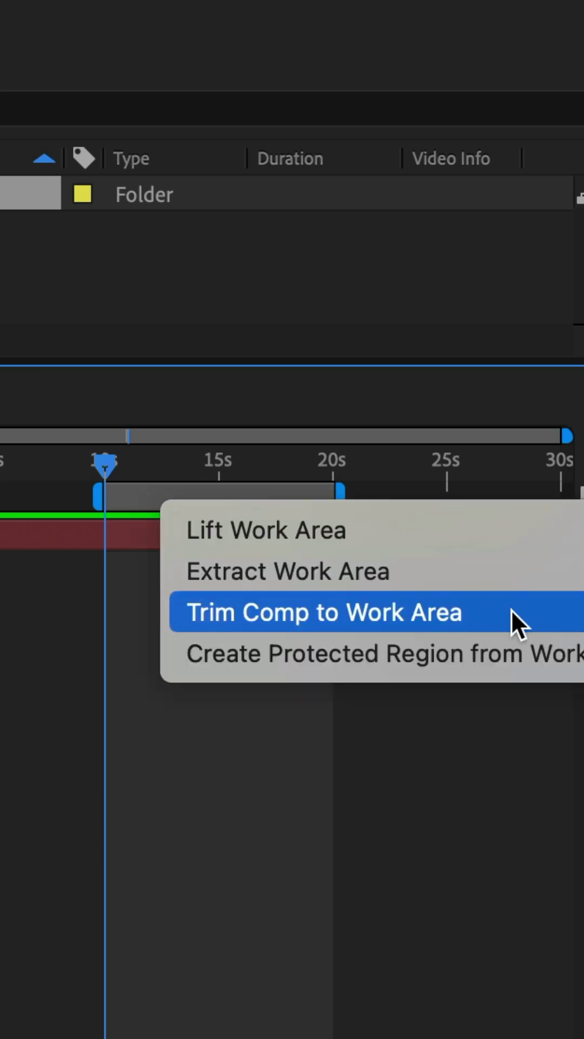
pyautogui.click(512, 611)
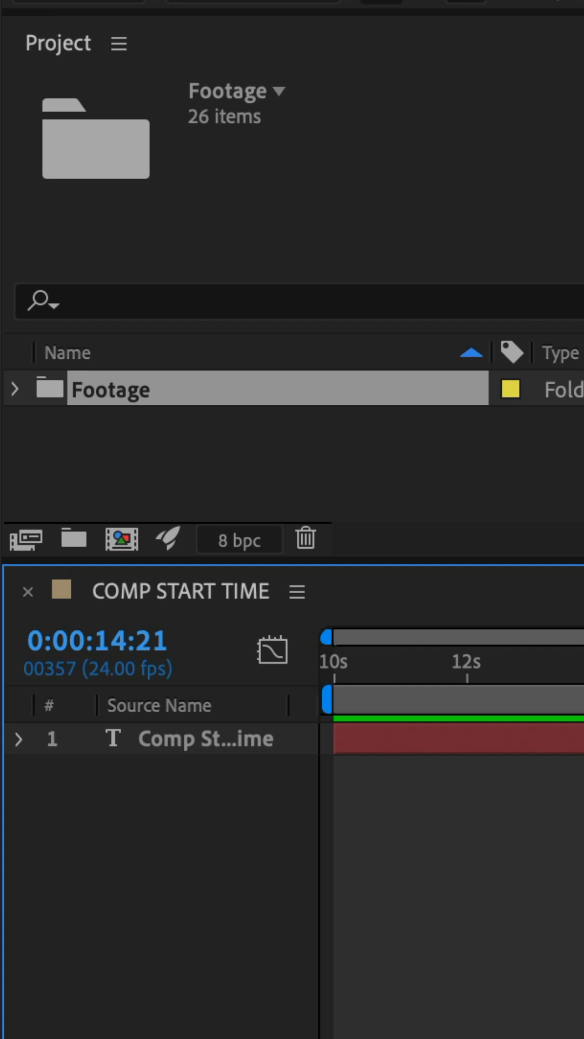
pyautogui.moveTo(572, 698); pyautogui.dragTo(325, 699)
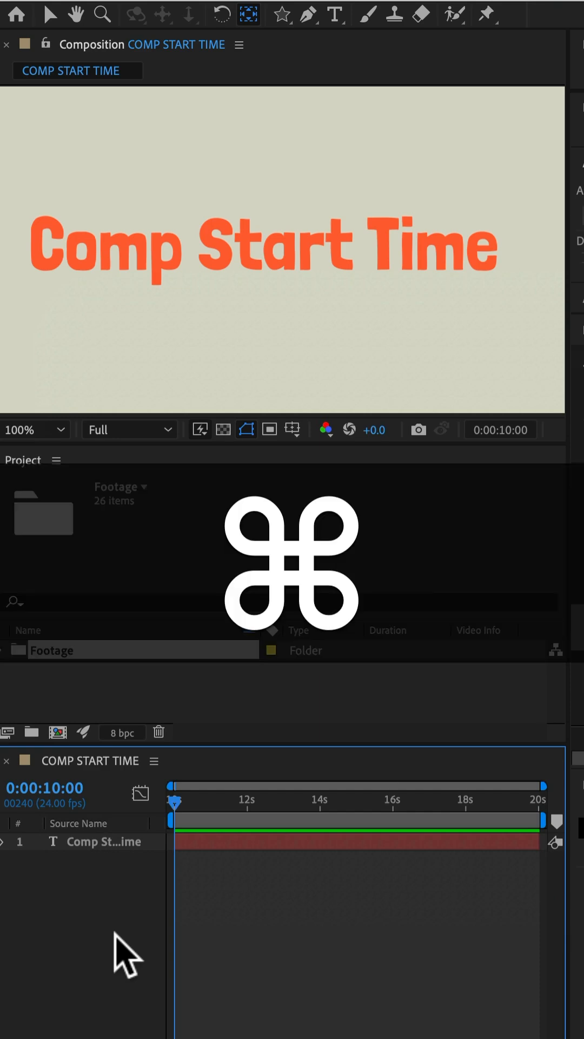
# Step: Set Start Timecode to 0:00:00:00 in Composition Settings and apply it
pyautogui.press('super+k')
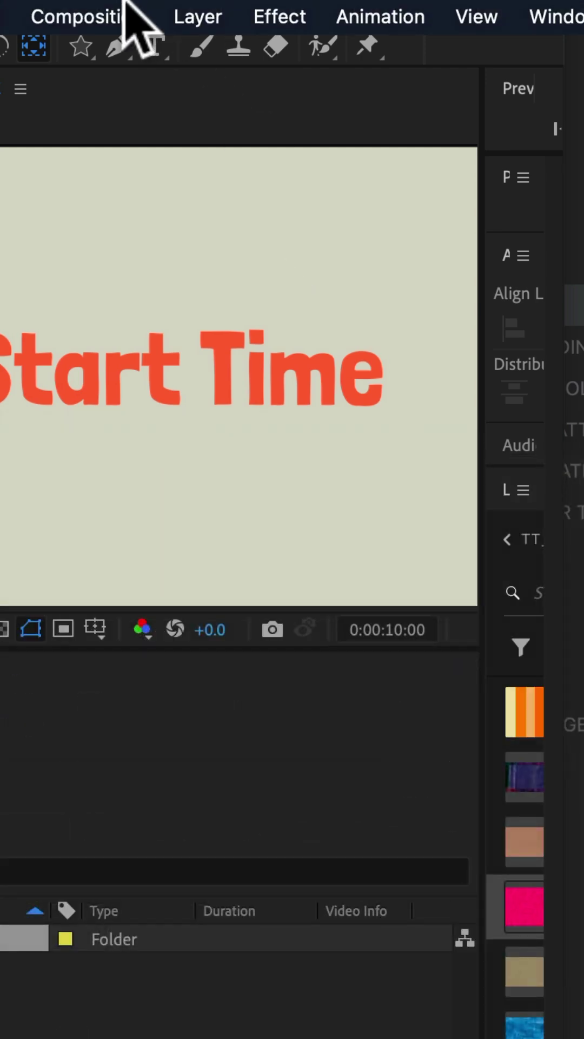
pyautogui.click(122, 16)
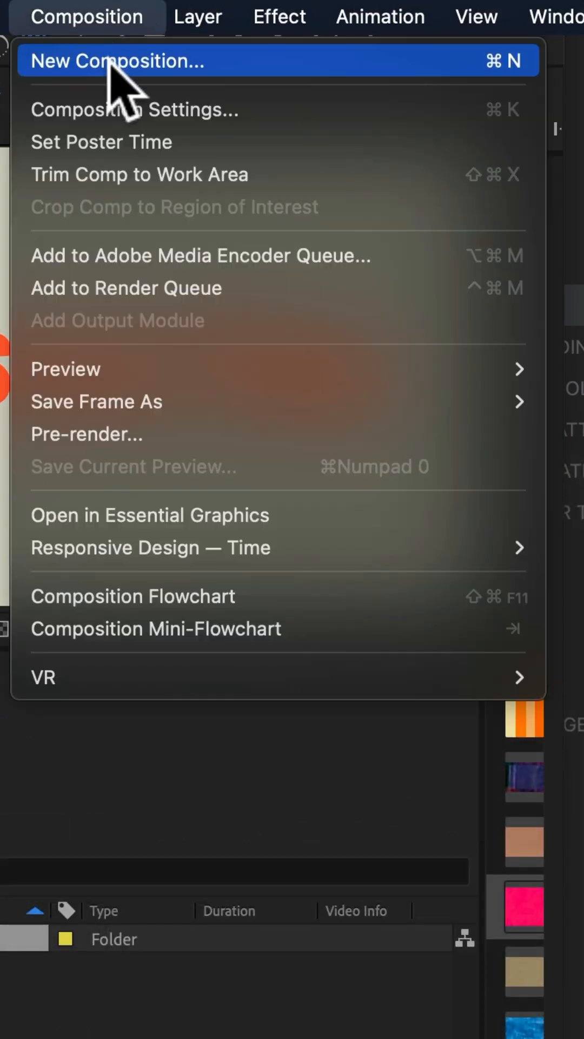
pyautogui.click(115, 110)
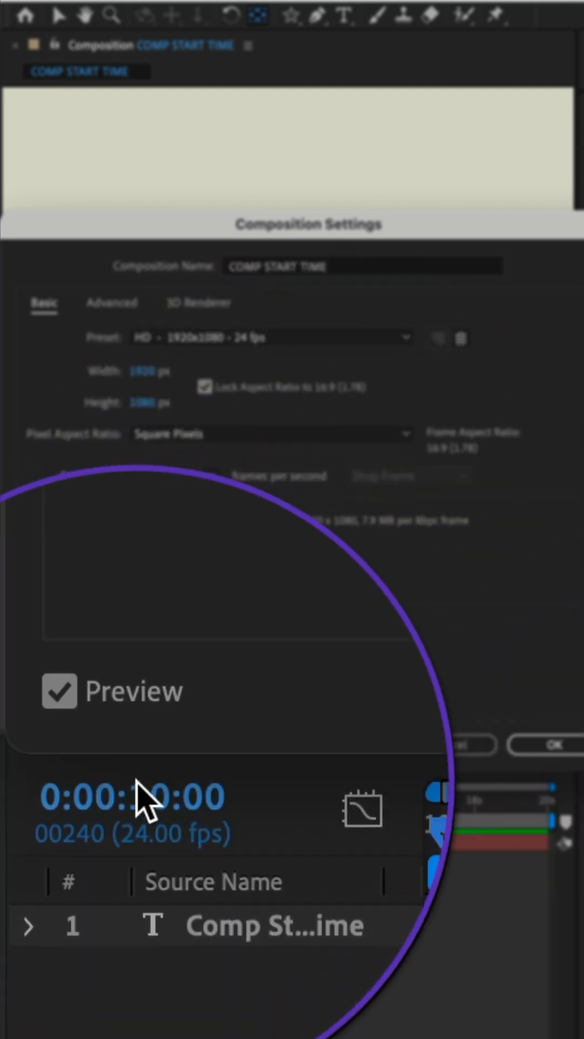
pyautogui.click(320, 554)
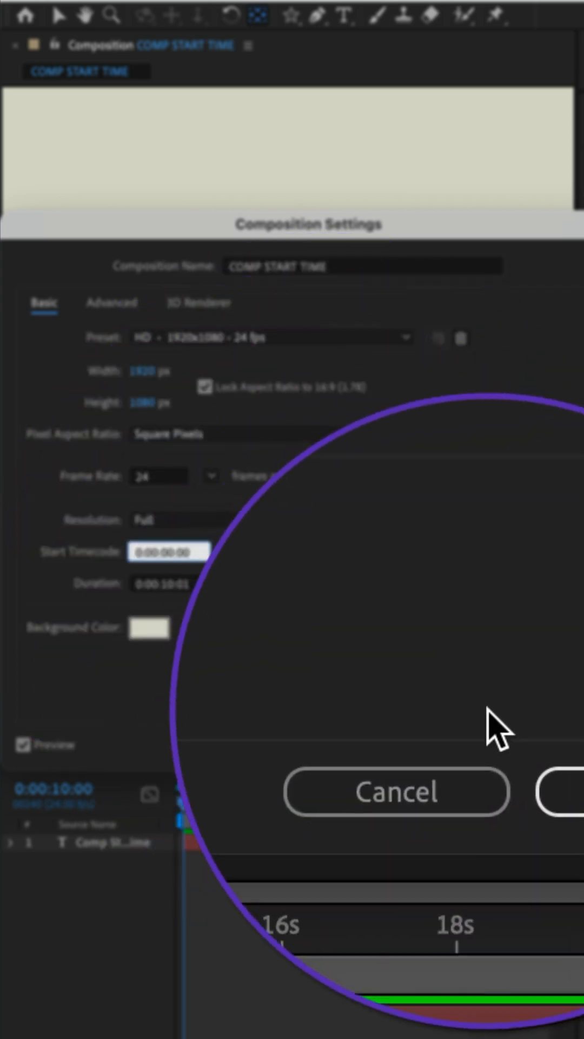
pyautogui.click(565, 761)
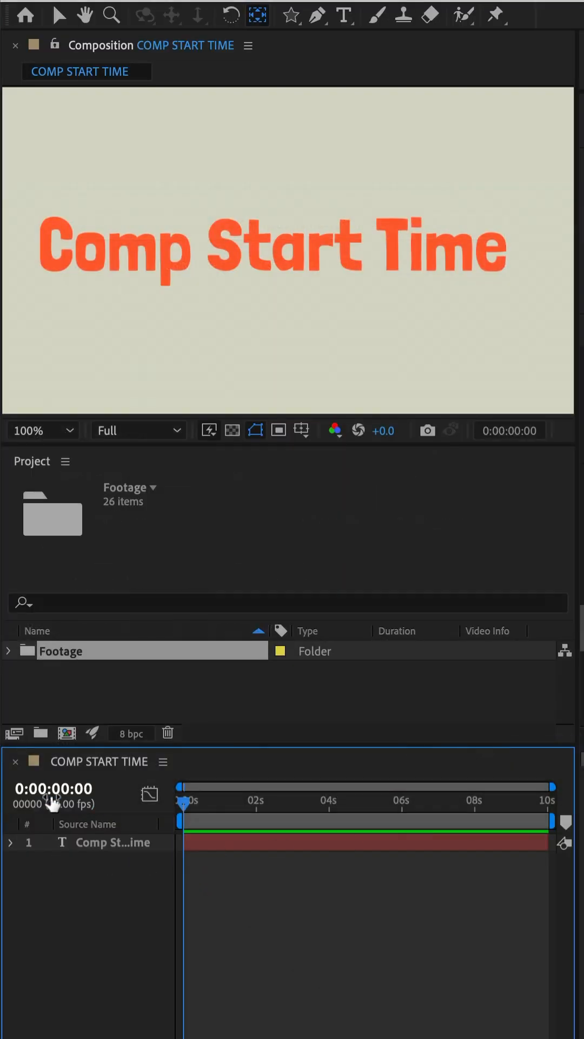